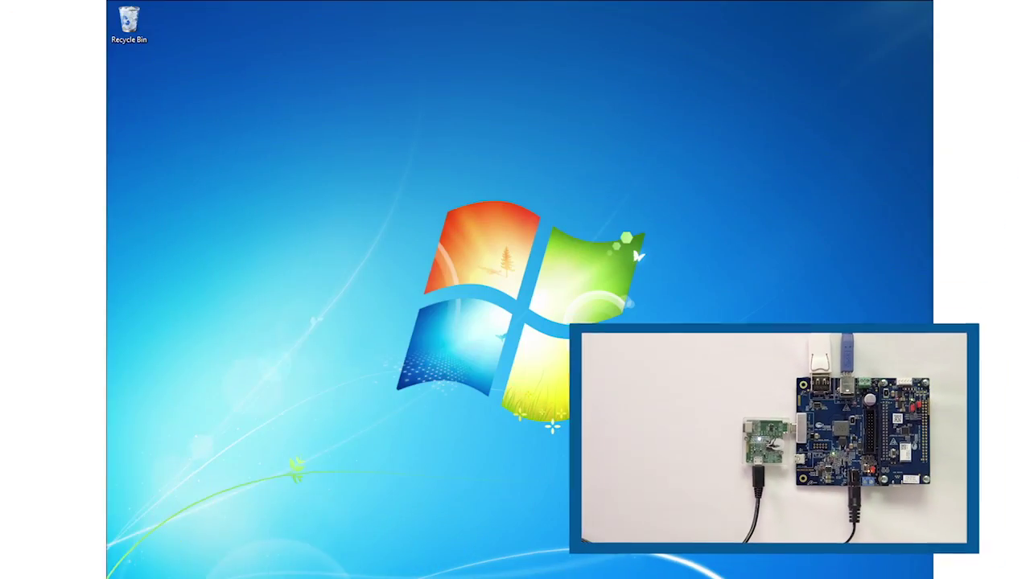
Launch EZ-PD Analyzer Utility from the Cypress program group in the Start menu.
{"action": "key", "text": "super"}
{"action": "left_click", "coordinate": [136, 556]}
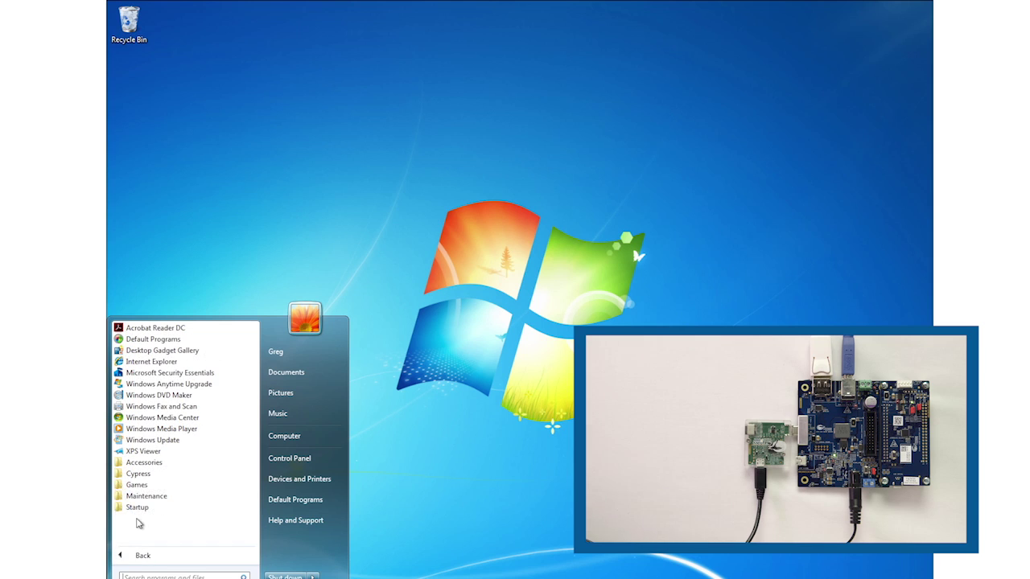
{"action": "left_click", "coordinate": [140, 477]}
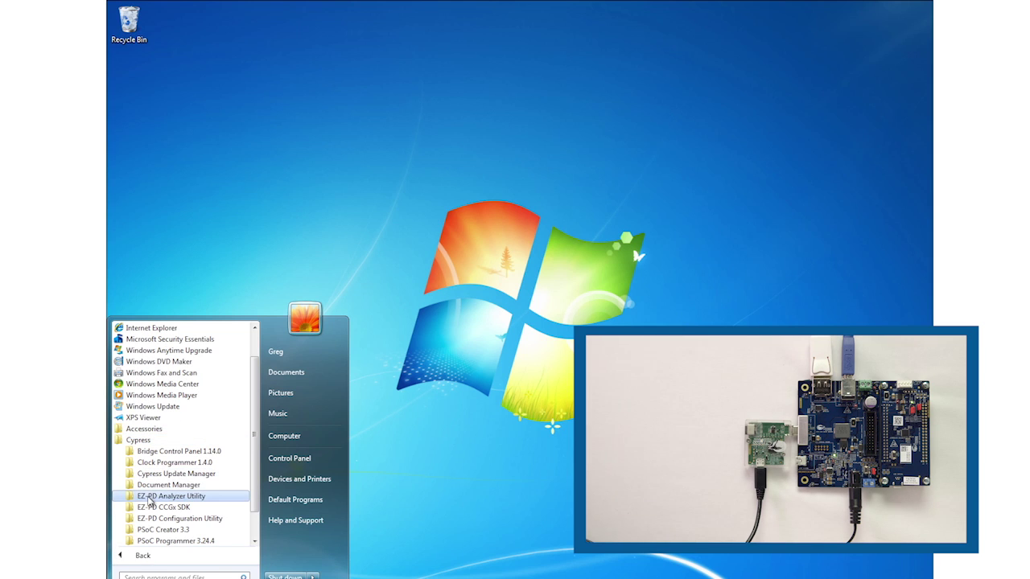
{"action": "left_click", "coordinate": [153, 497]}
{"action": "left_click", "coordinate": [157, 510]}
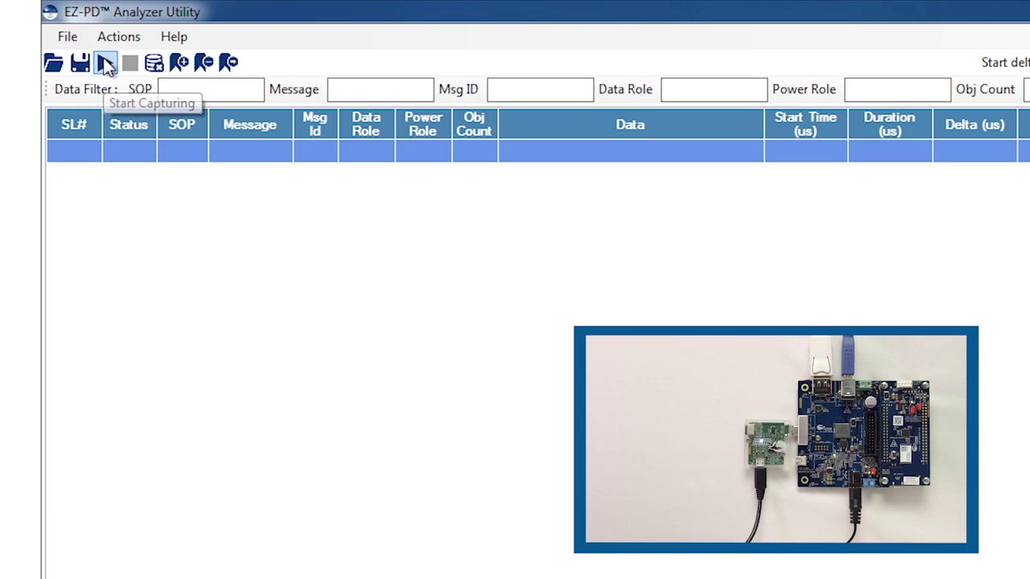
Start capturing power-delivery messages and scroll the log back to message 1.
{"action": "left_click", "coordinate": [105, 64]}
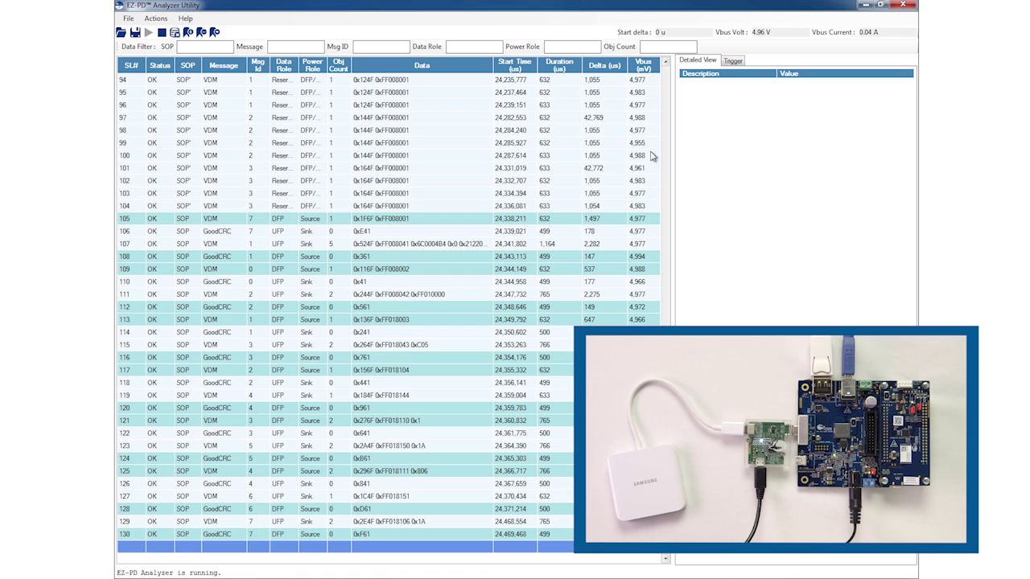
{"action": "left_click", "coordinate": [666, 103]}
{"action": "left_click", "coordinate": [666, 103]}
{"action": "left_click", "coordinate": [668, 107]}
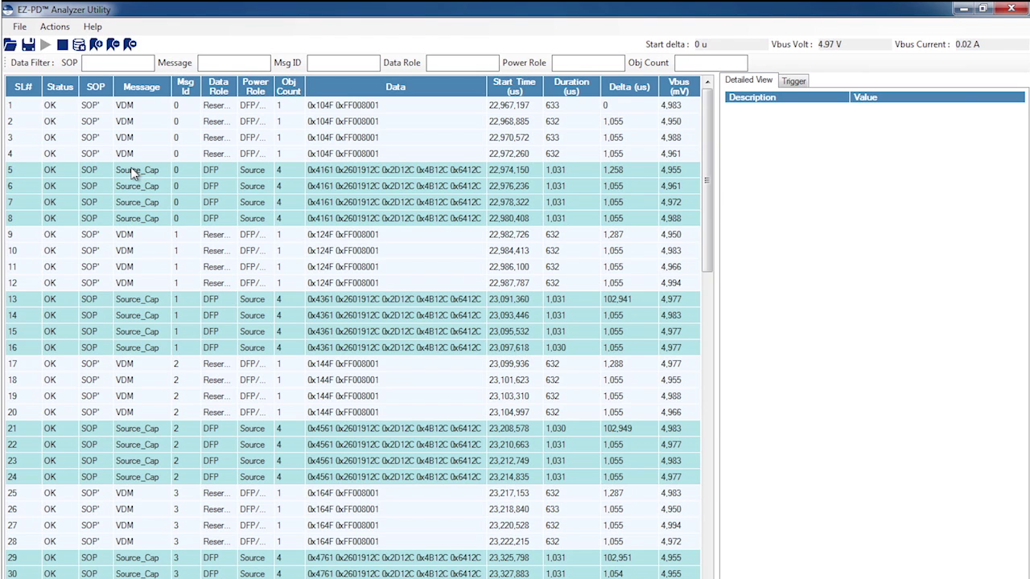
Decode the first Source_Cap (row 5) and scroll Detailed View to Power Data Obj-Source 1–4.
{"action": "left_click", "coordinate": [136, 173]}
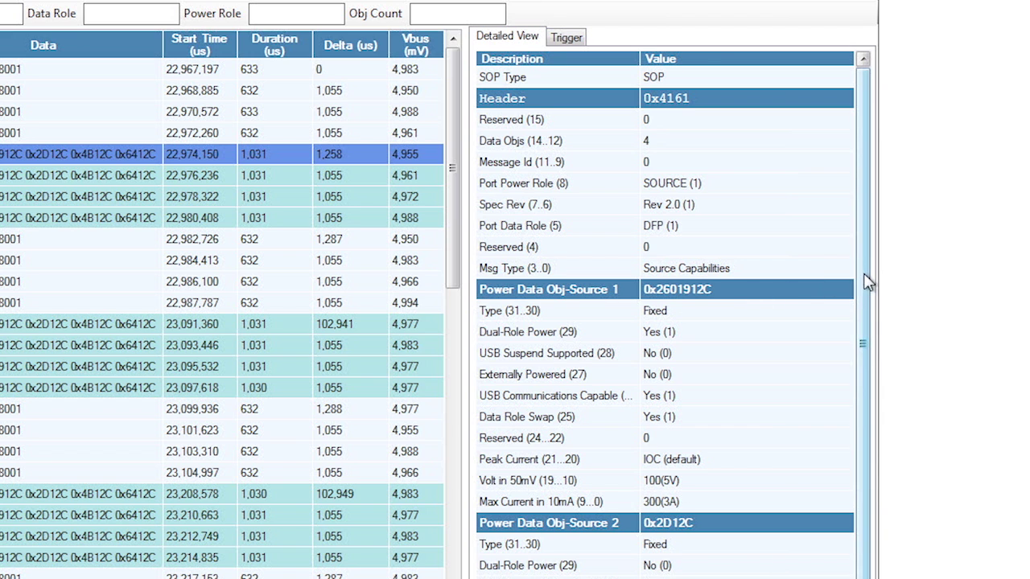
{"action": "left_click_drag", "start_coordinate": [864, 280], "coordinate": [866, 374]}
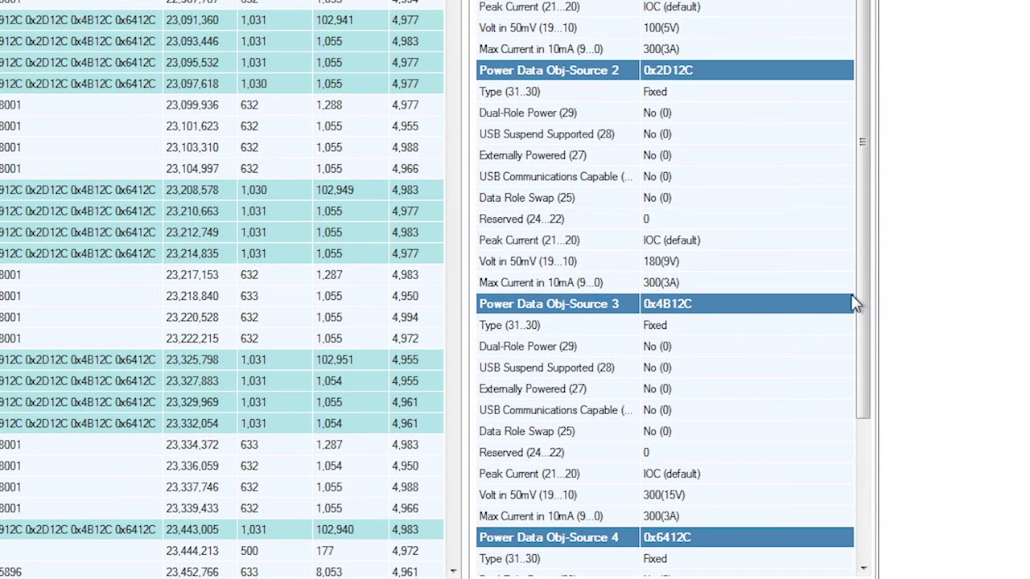
{"action": "left_click_drag", "start_coordinate": [858, 300], "coordinate": [867, 561]}
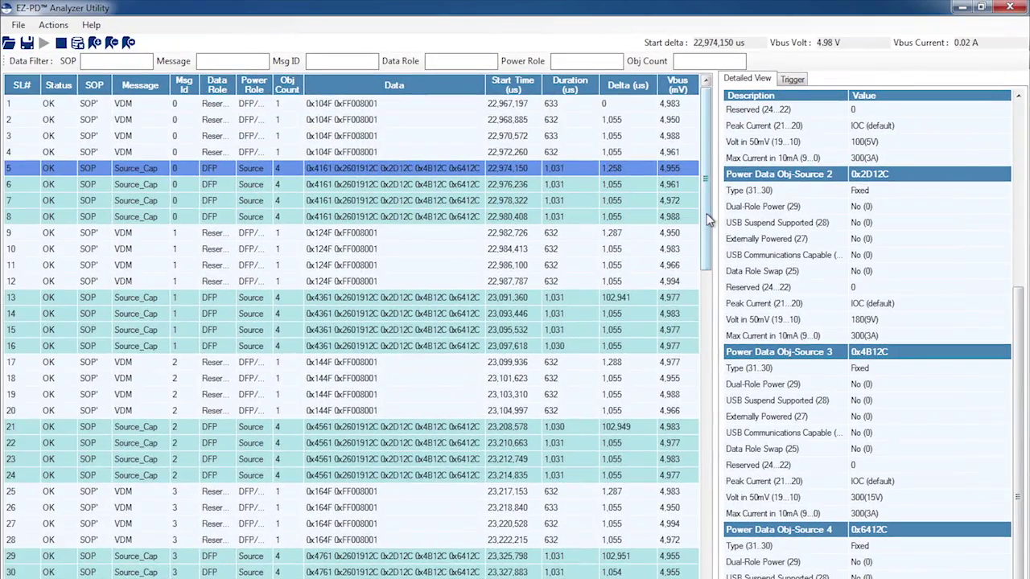
{"action": "left_click_drag", "start_coordinate": [672, 176], "coordinate": [672, 264]}
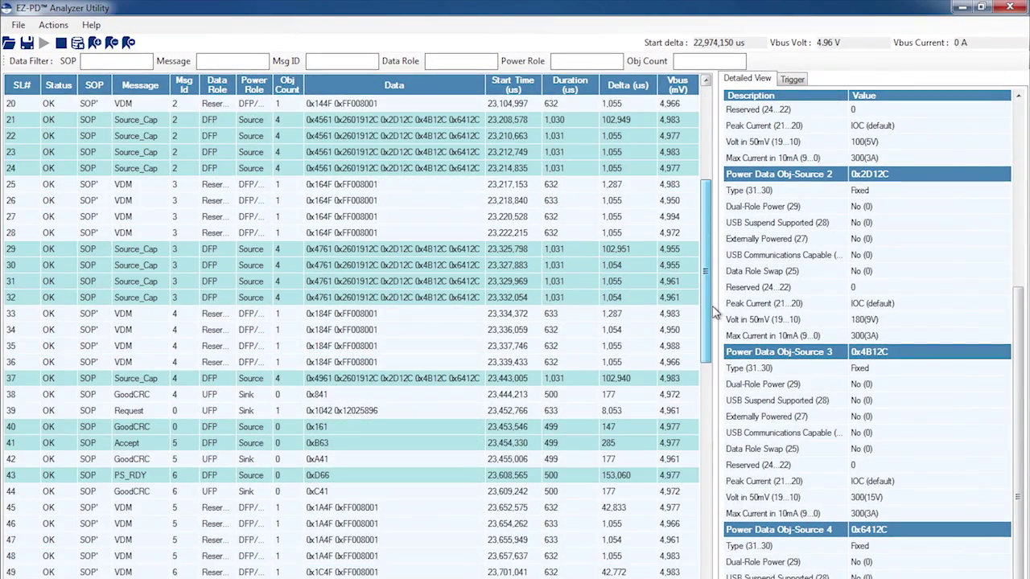
Inspect the Request, its GoodCRC, the Accept, PS_RDY and final GoodCRC in Detailed View.
{"action": "left_click", "coordinate": [138, 410]}
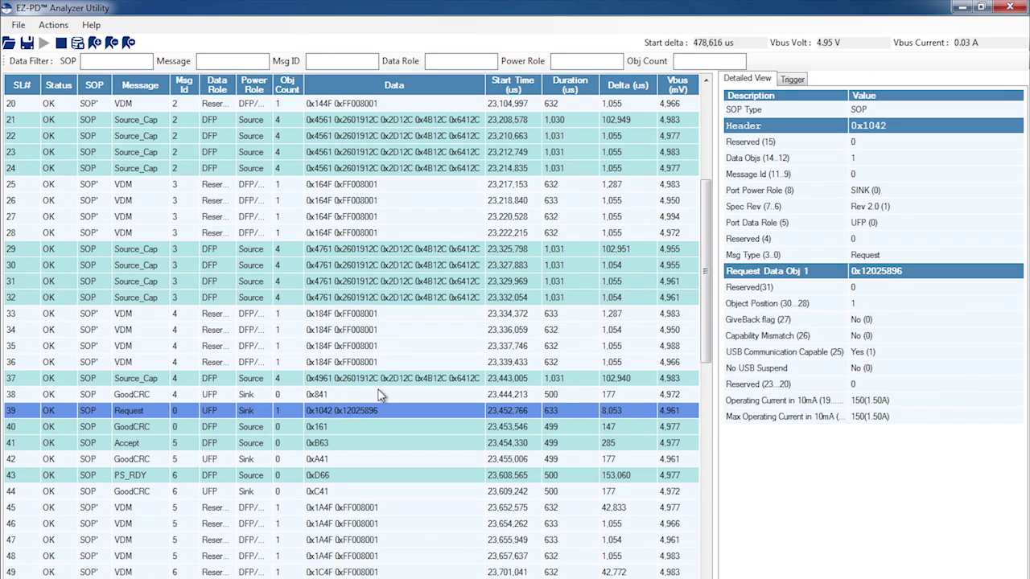
{"action": "left_click", "coordinate": [133, 427]}
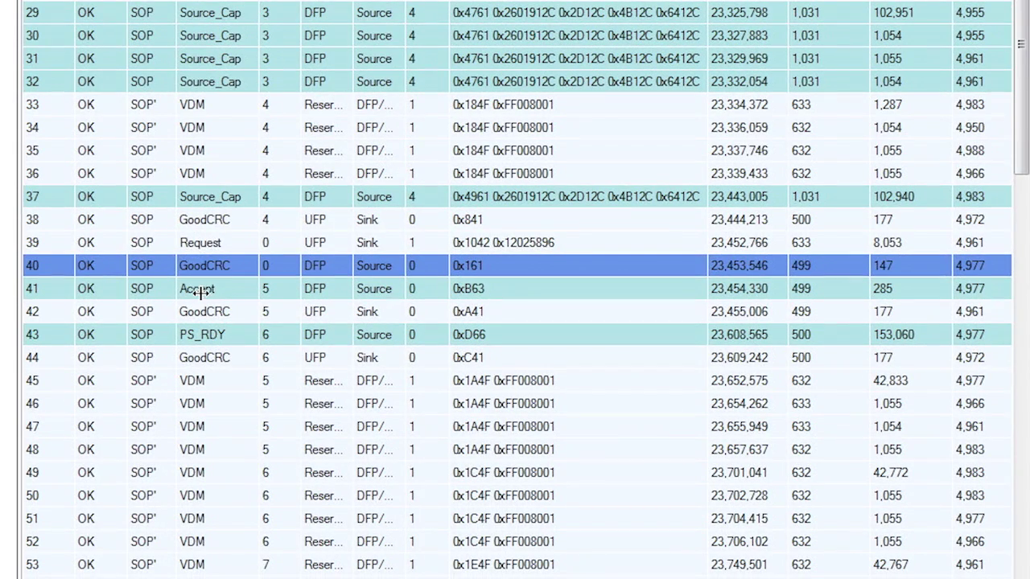
{"action": "left_click", "coordinate": [200, 292]}
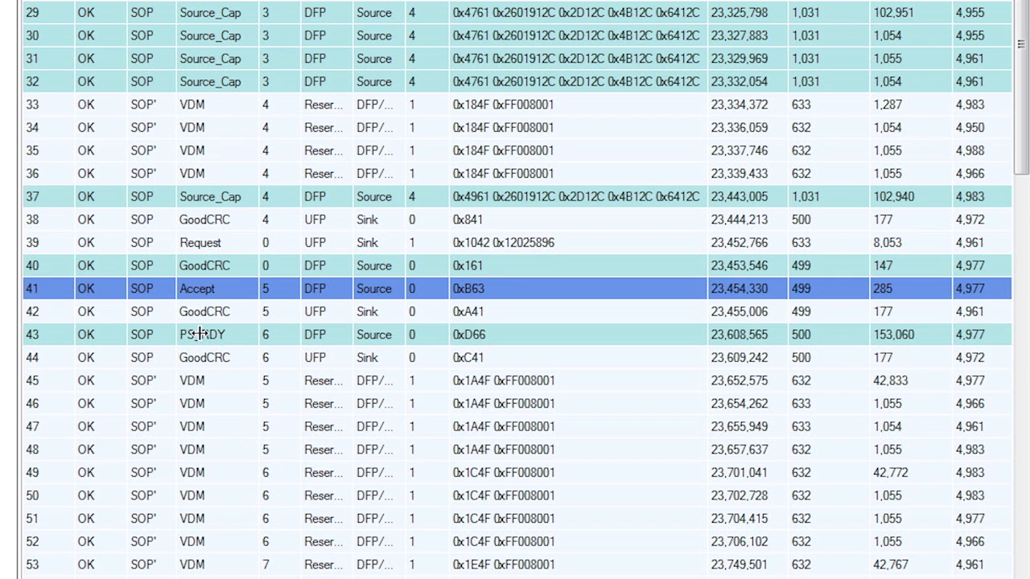
{"action": "left_click", "coordinate": [198, 334]}
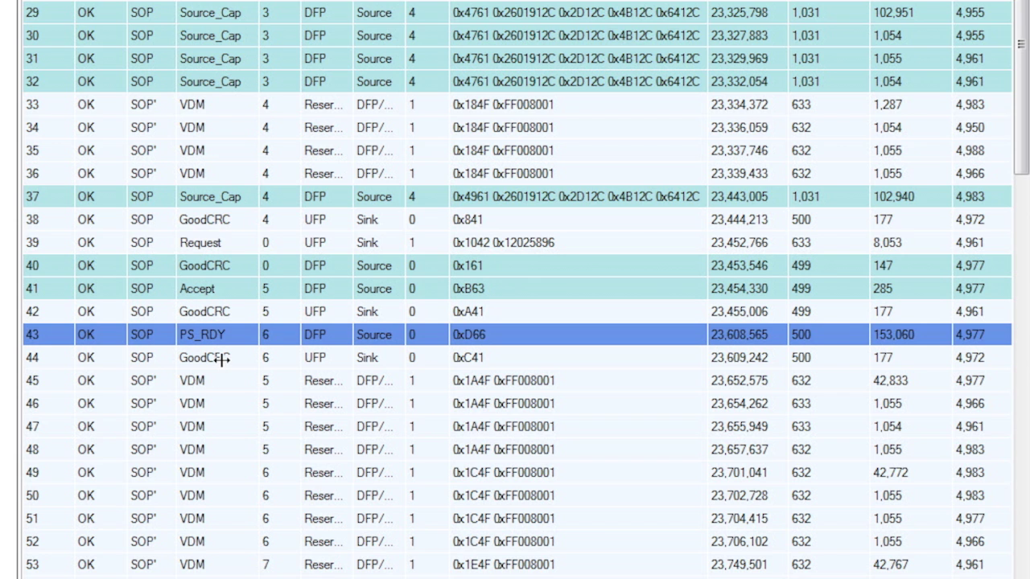
{"action": "left_click", "coordinate": [221, 360]}
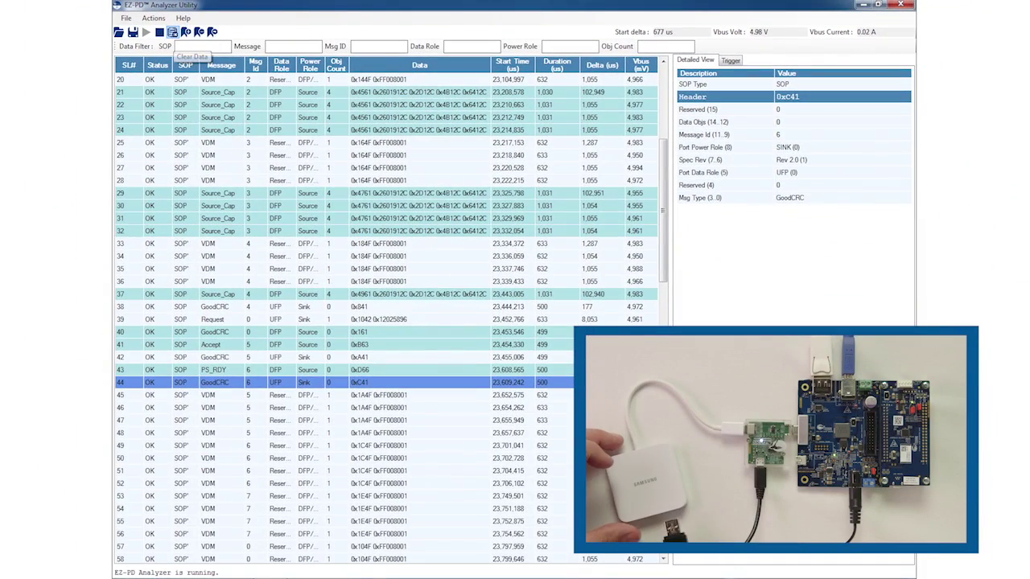
Clear the log, recapture, and scroll up to the PR_Swap at message 131.
{"action": "left_click", "coordinate": [172, 32]}
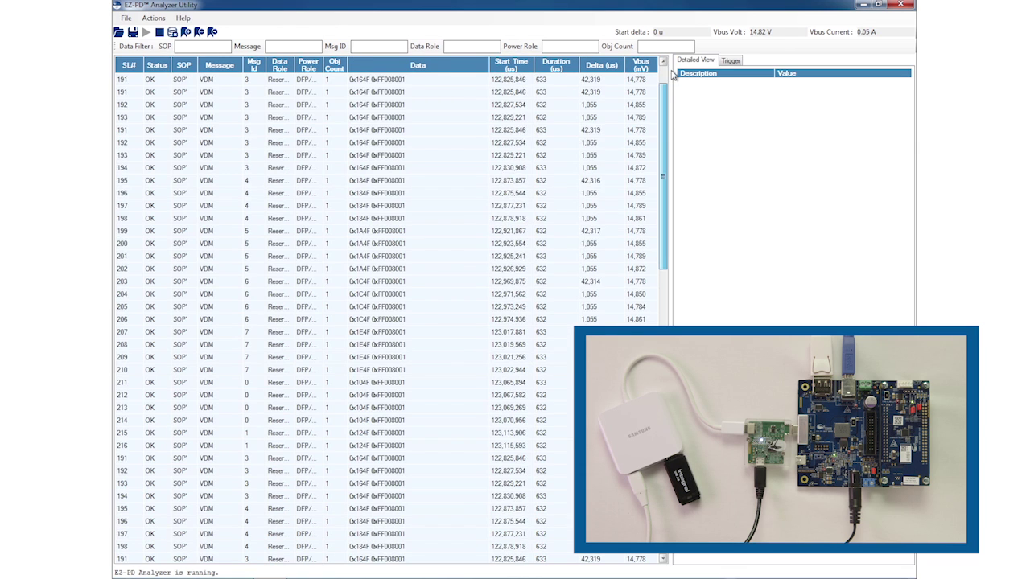
{"action": "scroll", "coordinate": [387, 305], "scroll_direction": "up", "scroll_amount": 20}
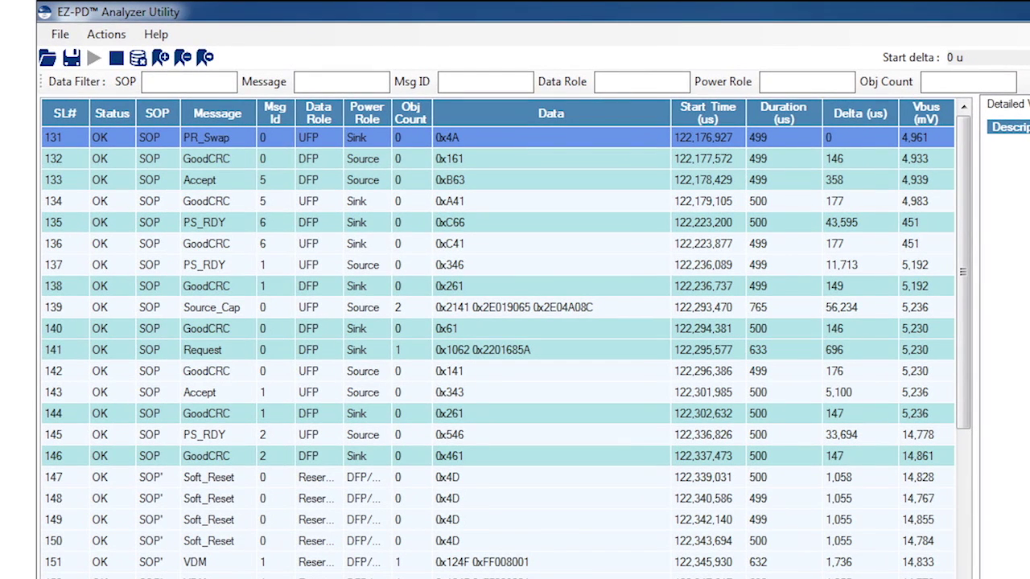
Inspect the role swap's GoodCRC, Accept and PS_RDY, then decode the new Source_Cap at row 139.
{"action": "left_click", "coordinate": [215, 159]}
{"action": "left_click", "coordinate": [217, 180]}
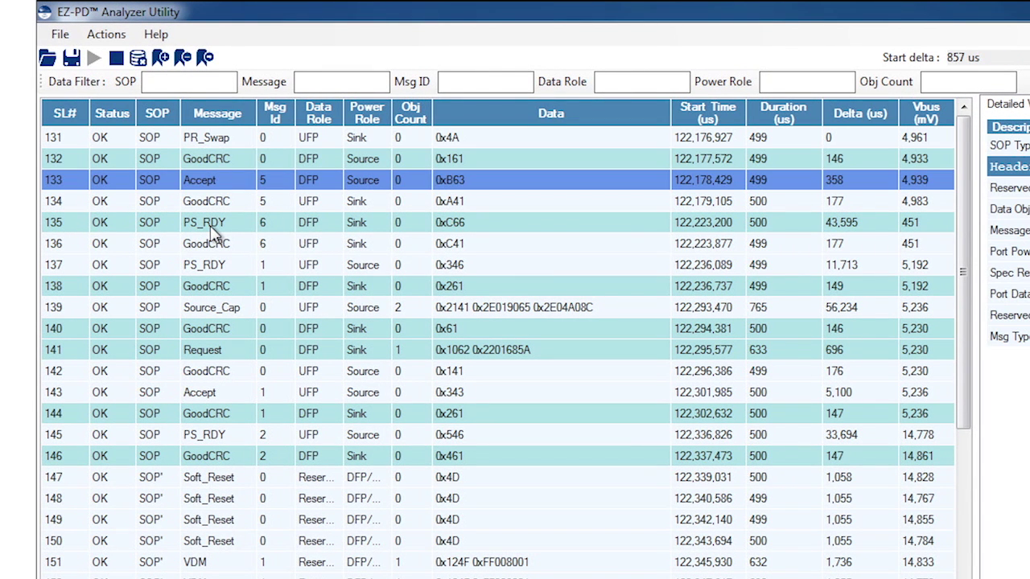
{"action": "left_click", "coordinate": [215, 230]}
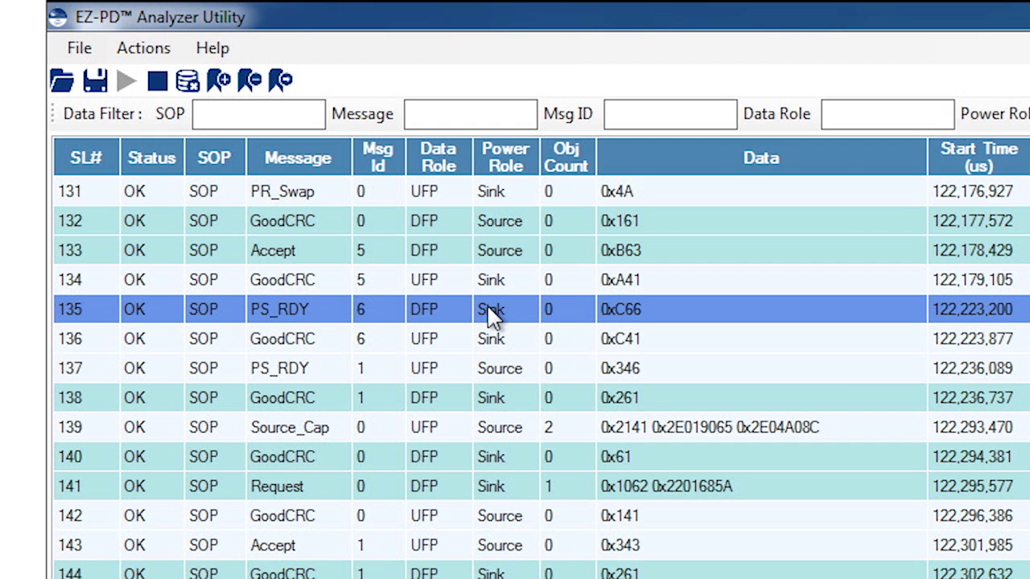
{"action": "left_click", "coordinate": [464, 227]}
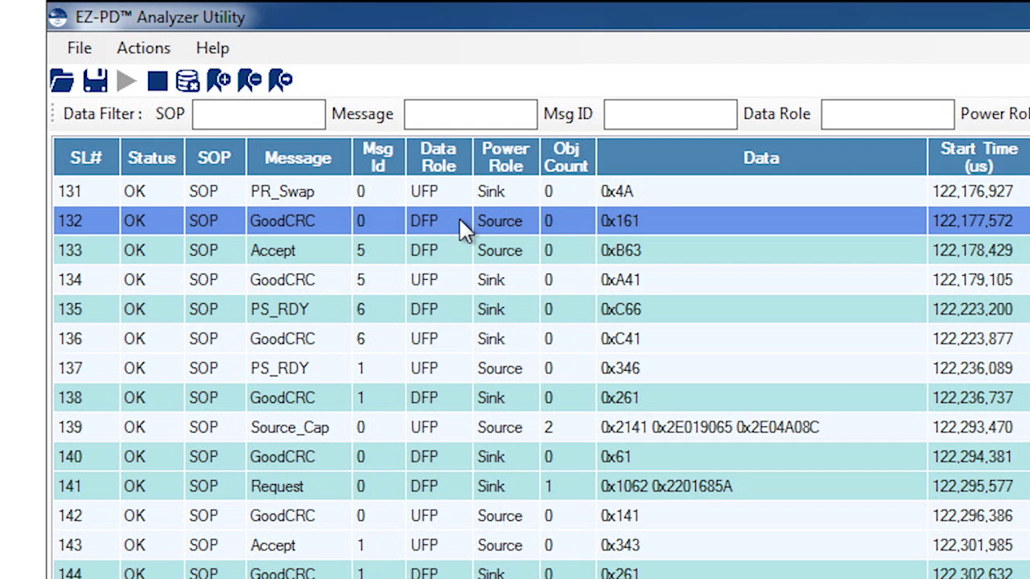
{"action": "left_click", "coordinate": [440, 317]}
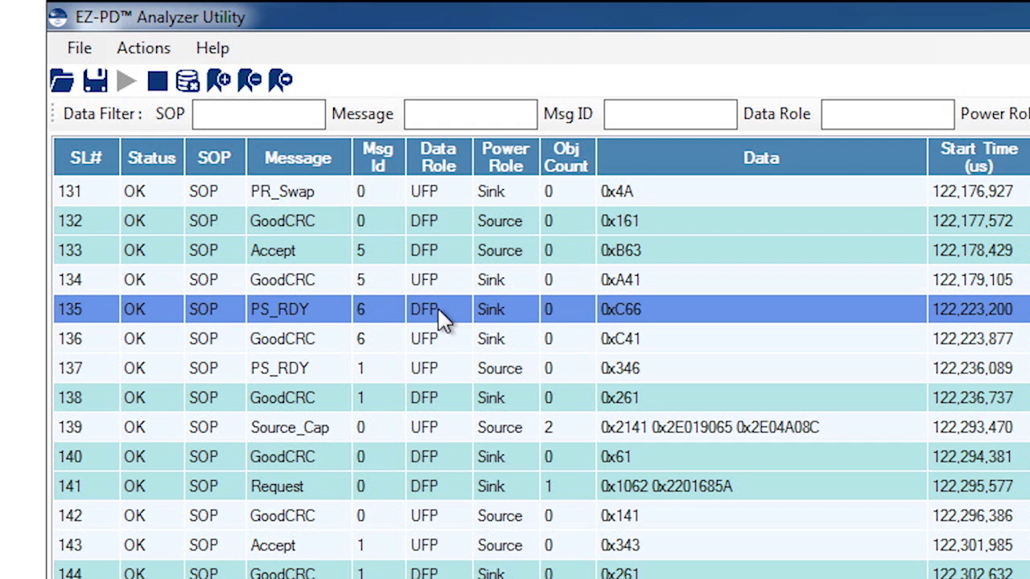
{"action": "left_click", "coordinate": [307, 434]}
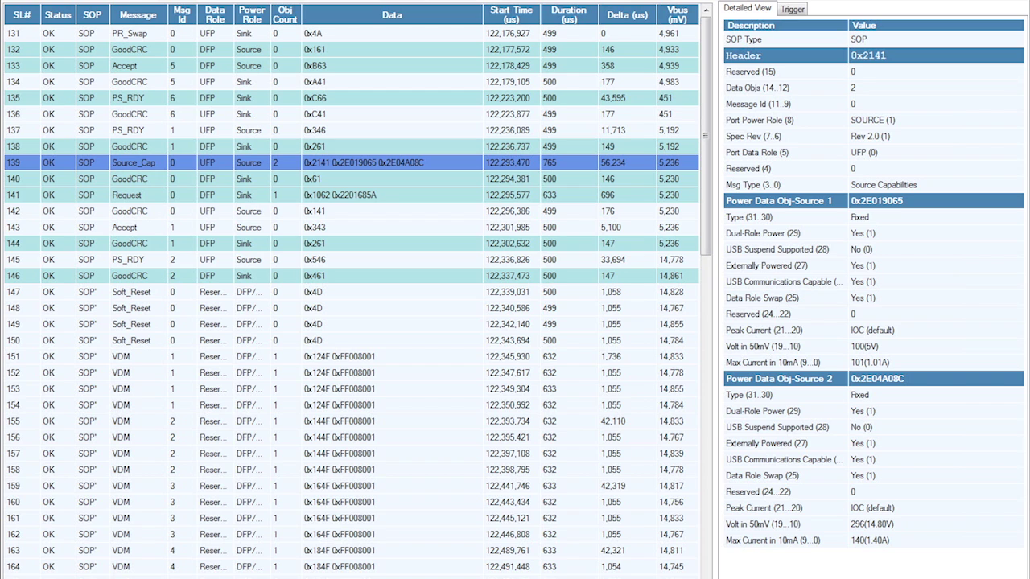
Decode the post-swap Request at row 141 and the new contract's final PS_RDY.
{"action": "left_click", "coordinate": [153, 202]}
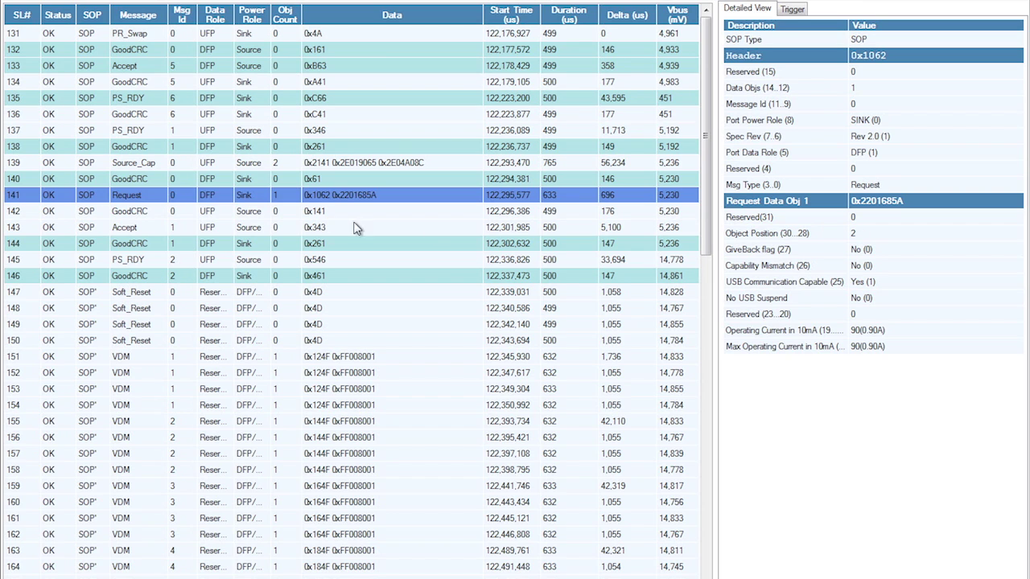
{"action": "left_click", "coordinate": [181, 262]}
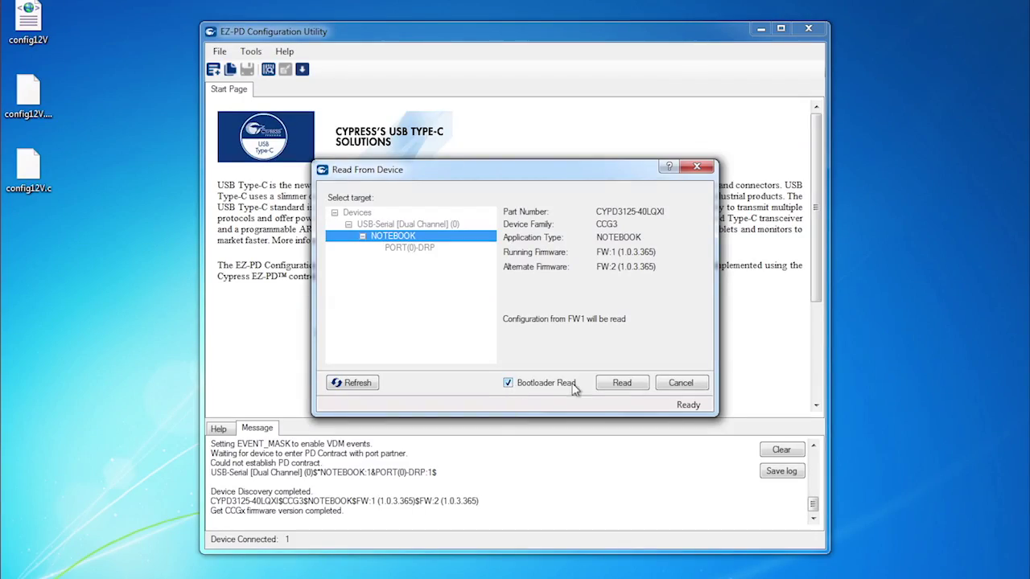
Read the configuration from the NOTEBOOK CCG3 device, then enter the presenter's e-mail address as recipient.
{"action": "left_click", "coordinate": [603, 383]}
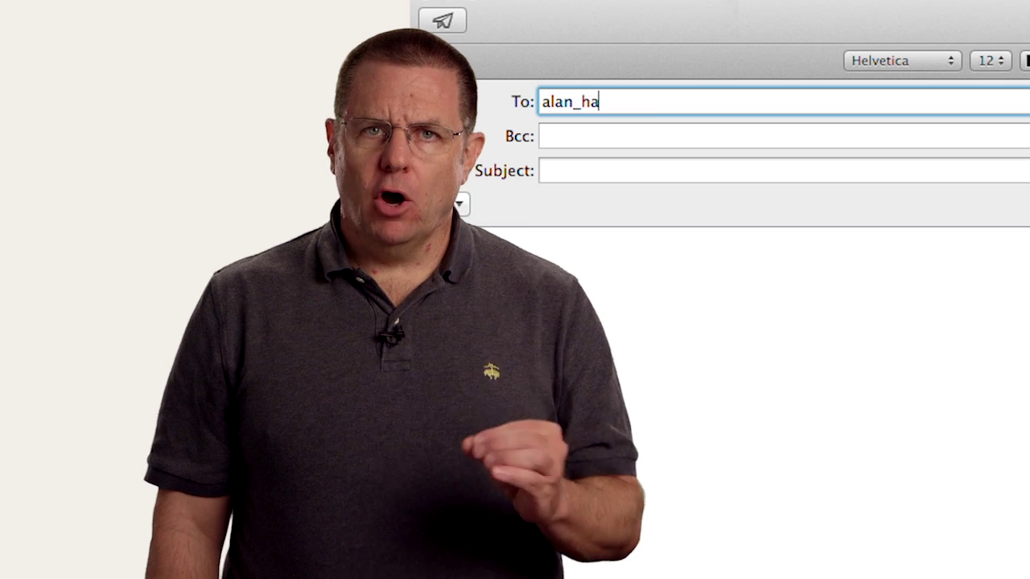
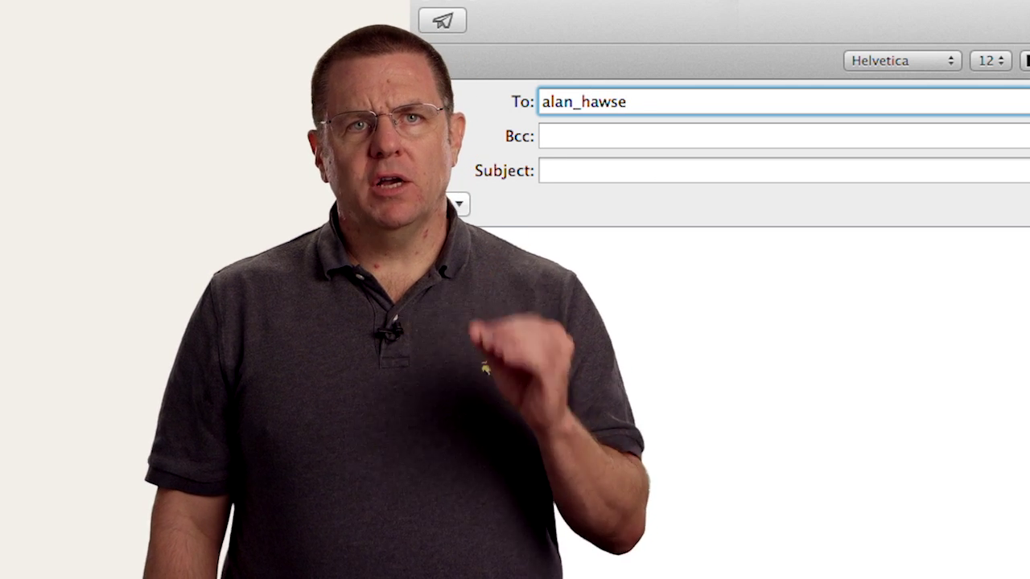
Give the e-mail the subject 'question' and mention the expert's account handle in a new tweet.
{"action": "key", "text": "Tab"}
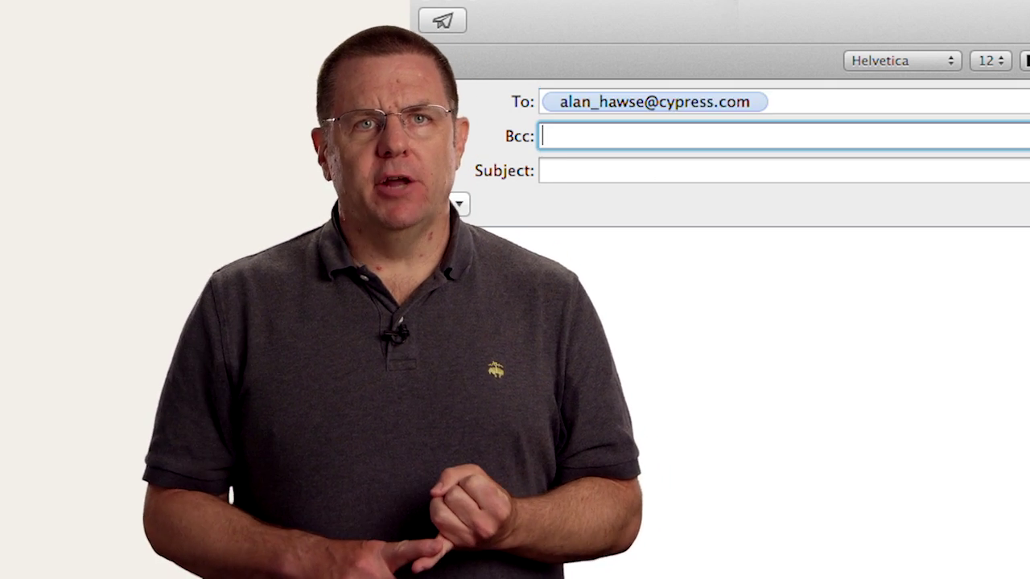
{"action": "key", "text": "Tab"}
{"action": "type", "text": "question"}
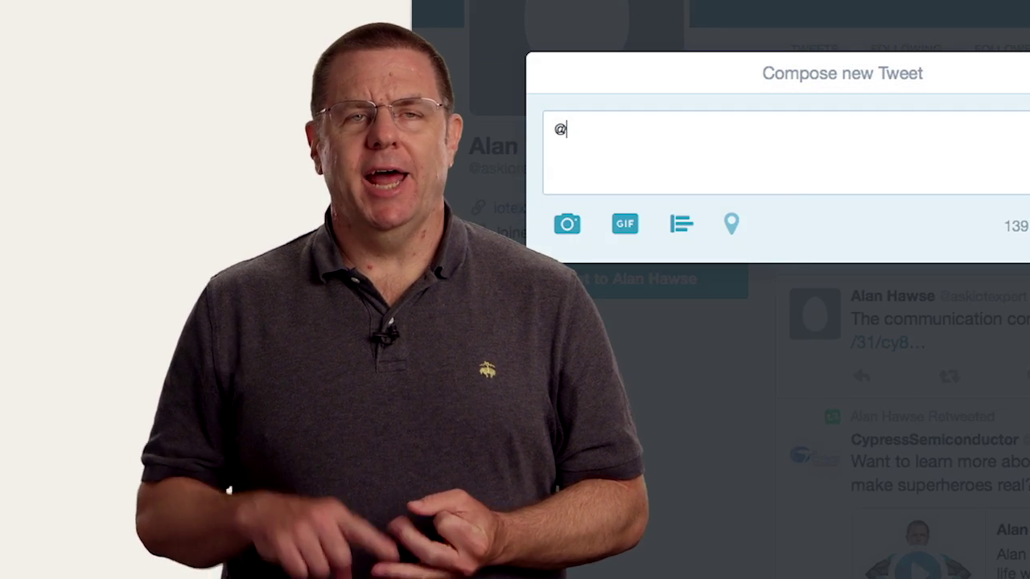
{"action": "type", "text": "as"}
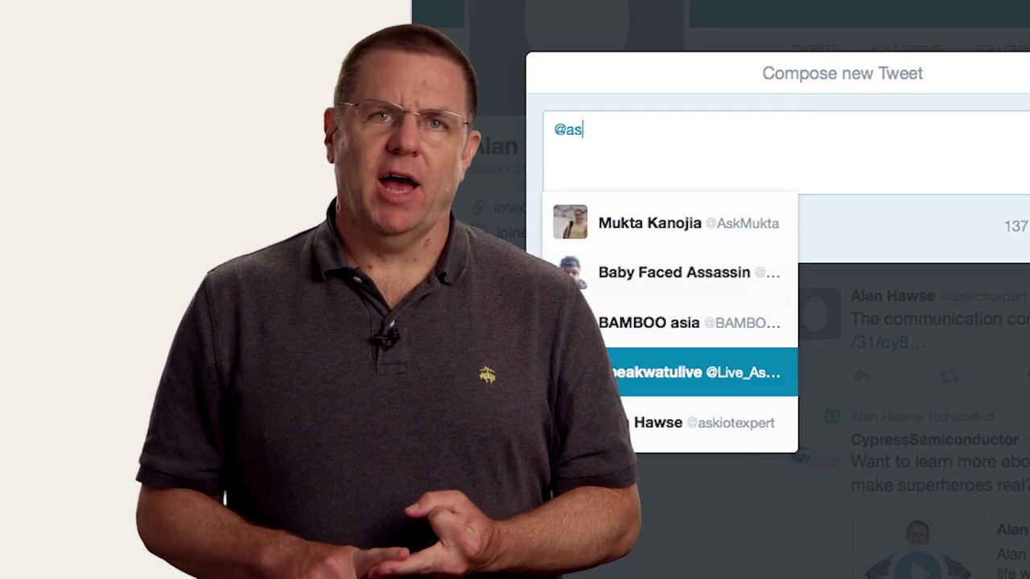
{"action": "type", "text": "kiotexpert"}
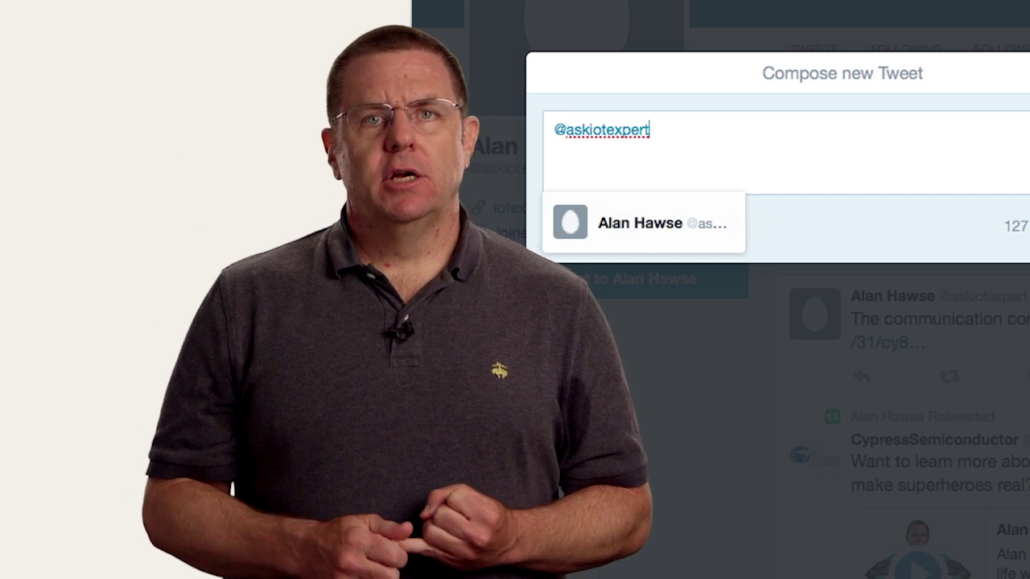
{"action": "left_click", "coordinate": [624, 244]}
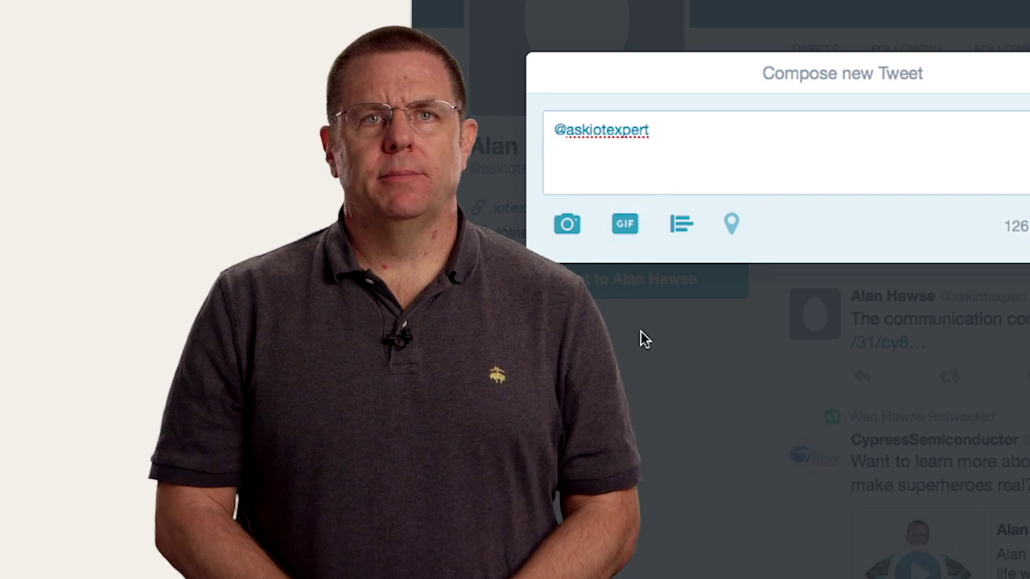